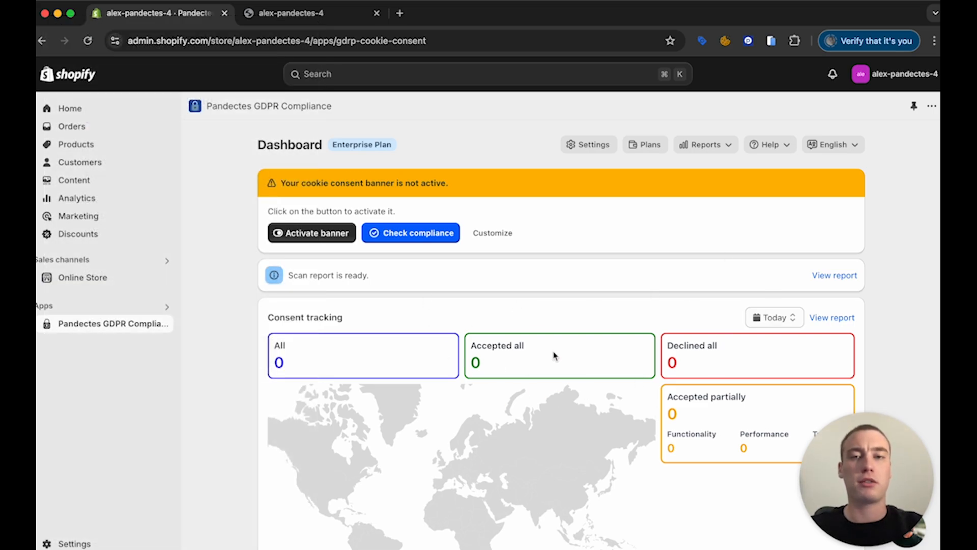
Step: Activate the cookie consent banner and check it on the reloaded storefront
left_click(307, 244)
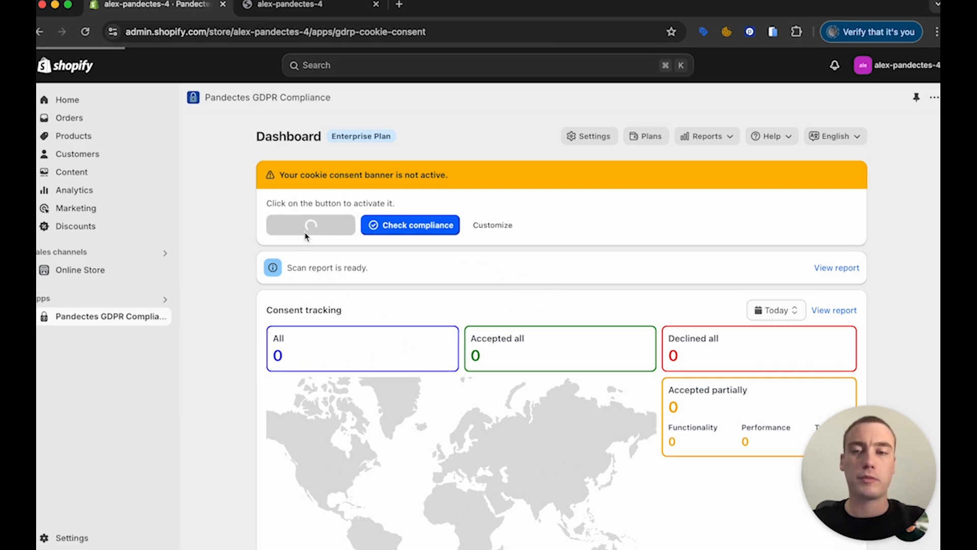
left_click(305, 12)
key("super+r")
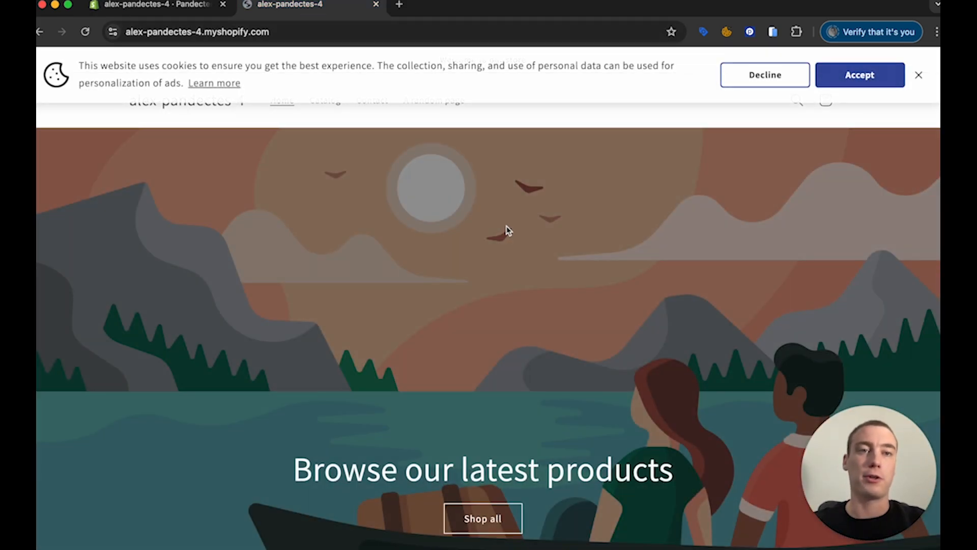
key("super+1")
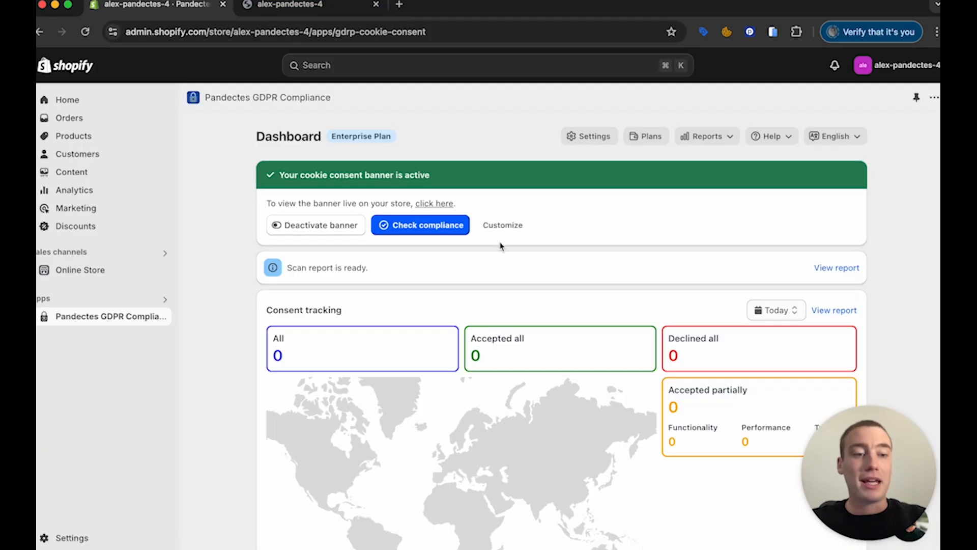
Step: Set the banner's consent mode to Preferences with the Loose policy in the banner behavior settings, and save
left_click(582, 136)
left_click(331, 189)
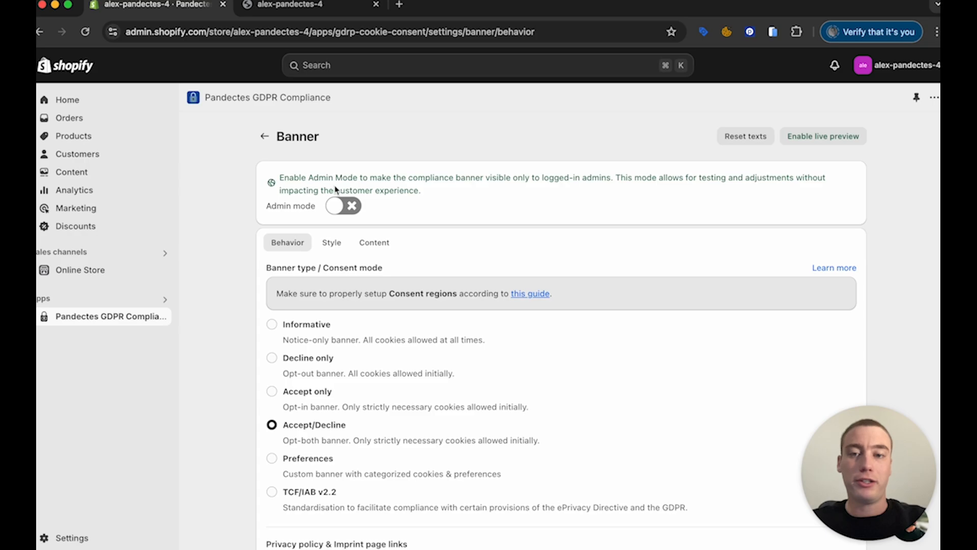
scroll(349, 294, "down", 1)
scroll(349, 294, "down", 2)
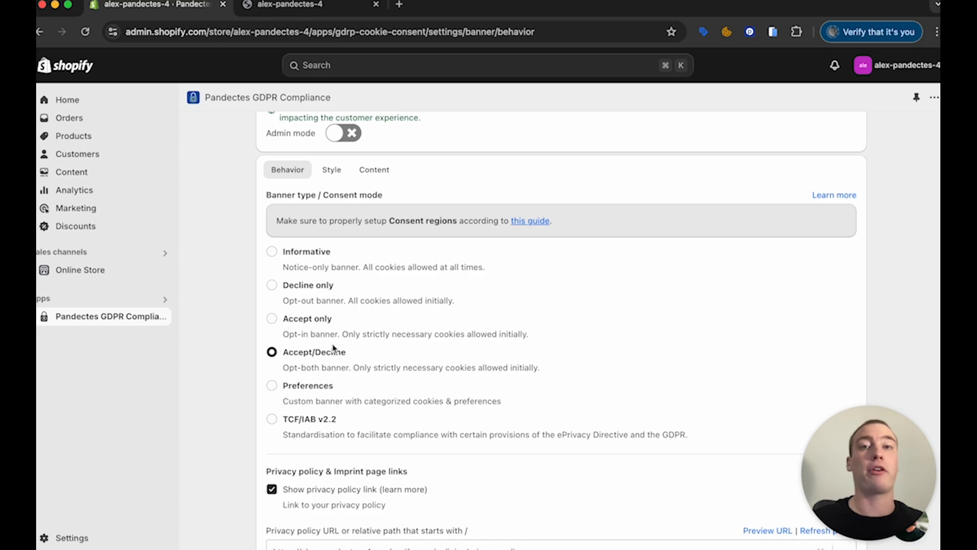
left_click(309, 386)
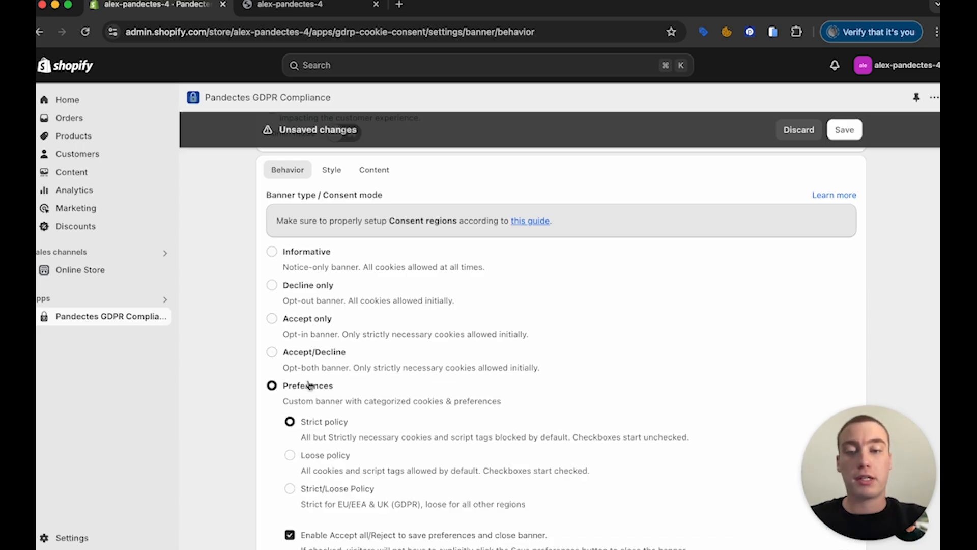
left_click(330, 457)
left_click(844, 130)
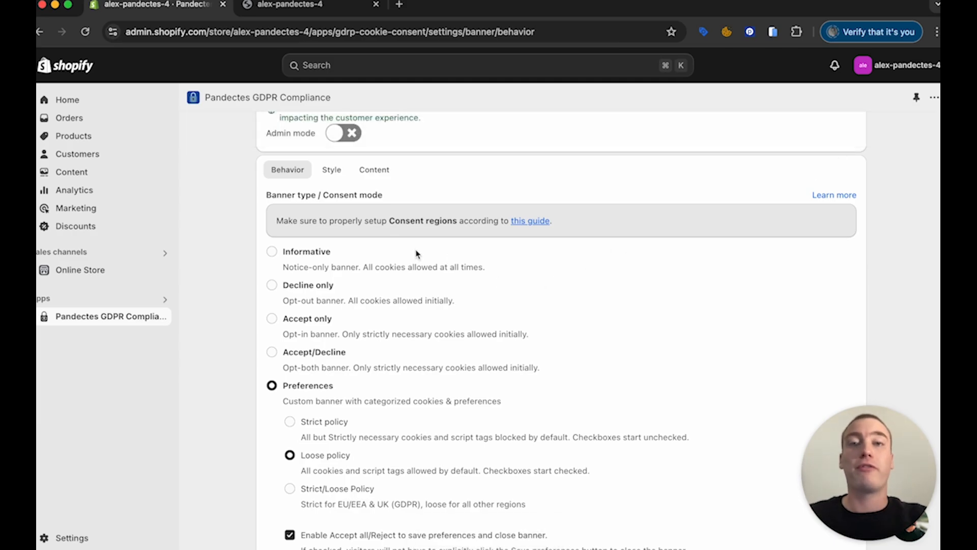
Step: Copy the pandectes-ccpa code snippet from the app's Do not sell my data settings
scroll(416, 254, "up", 3)
left_click(263, 137)
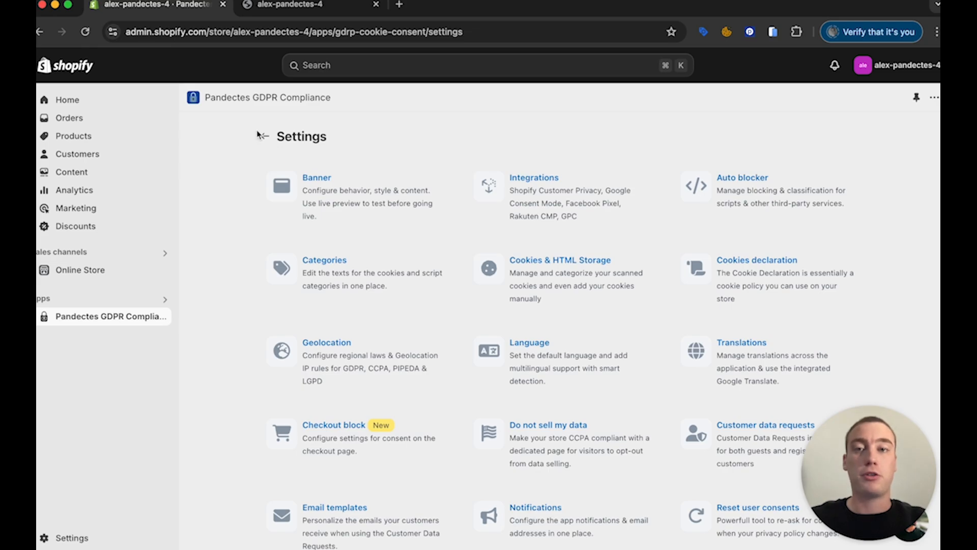
left_click(262, 136)
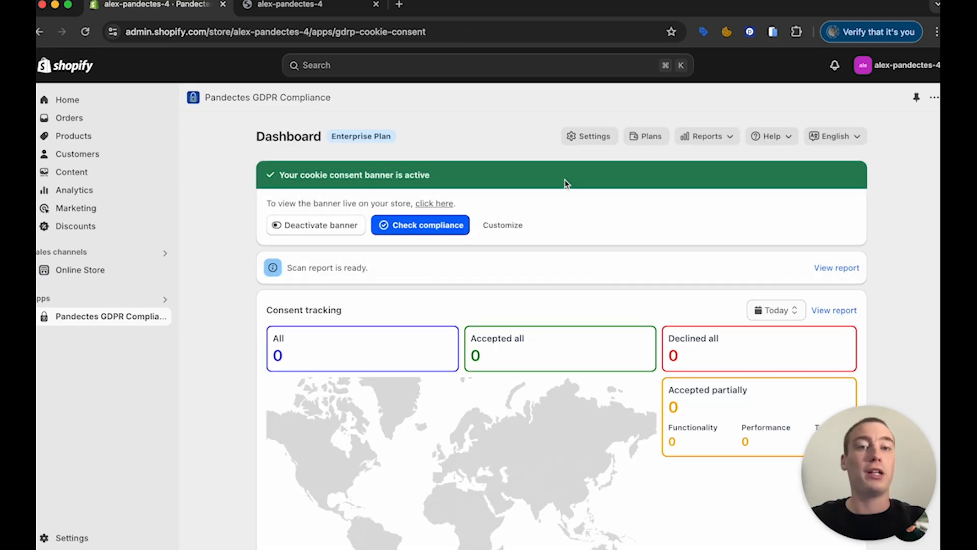
left_click(574, 136)
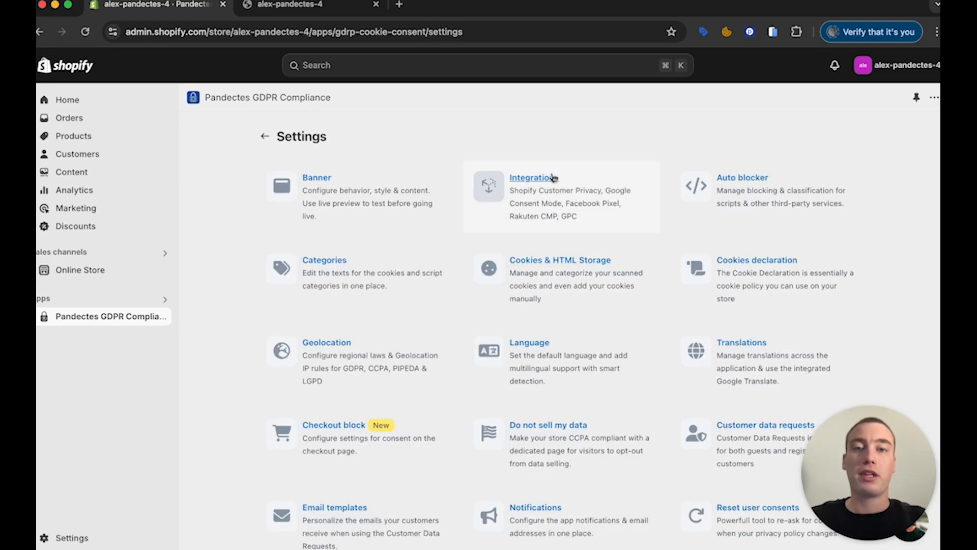
left_click(569, 447)
scroll(631, 335, "down", 5)
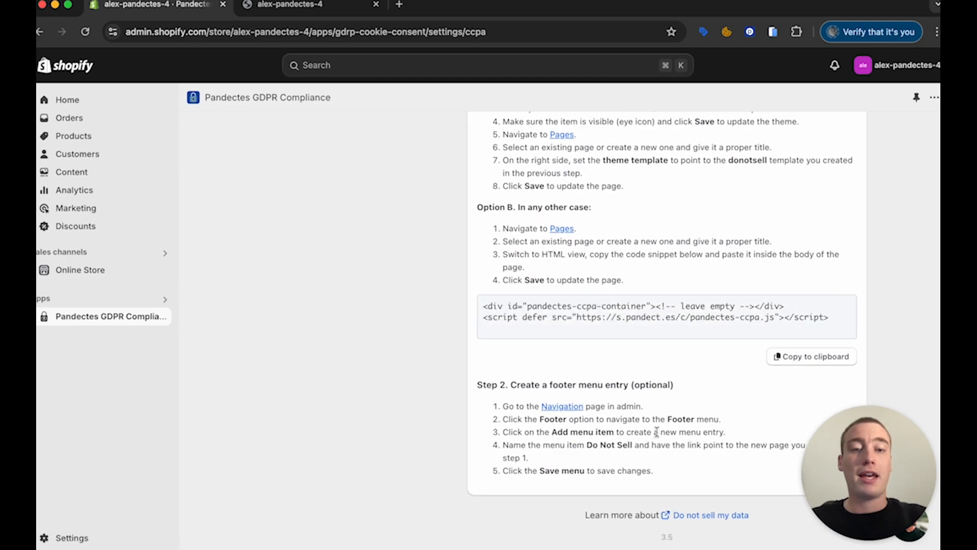
left_click(787, 356)
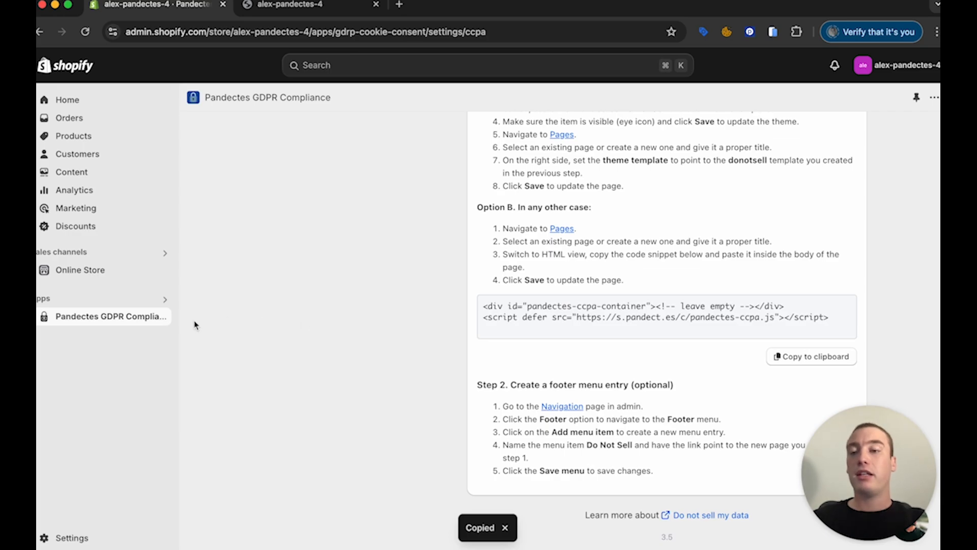
Step: Create and save an online store page titled "Do not sell my data" with the copied snippet as its HTML content
left_click(122, 277)
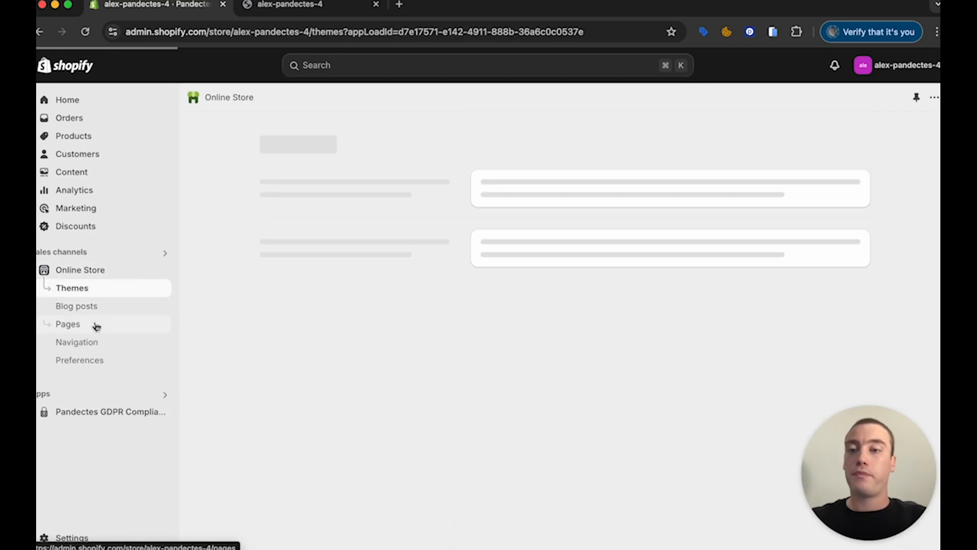
left_click(98, 325)
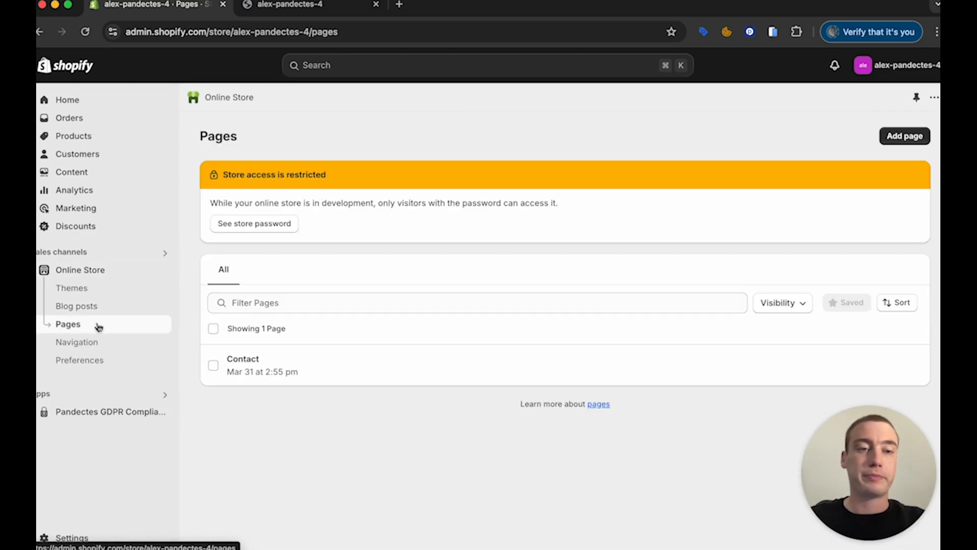
left_click(903, 138)
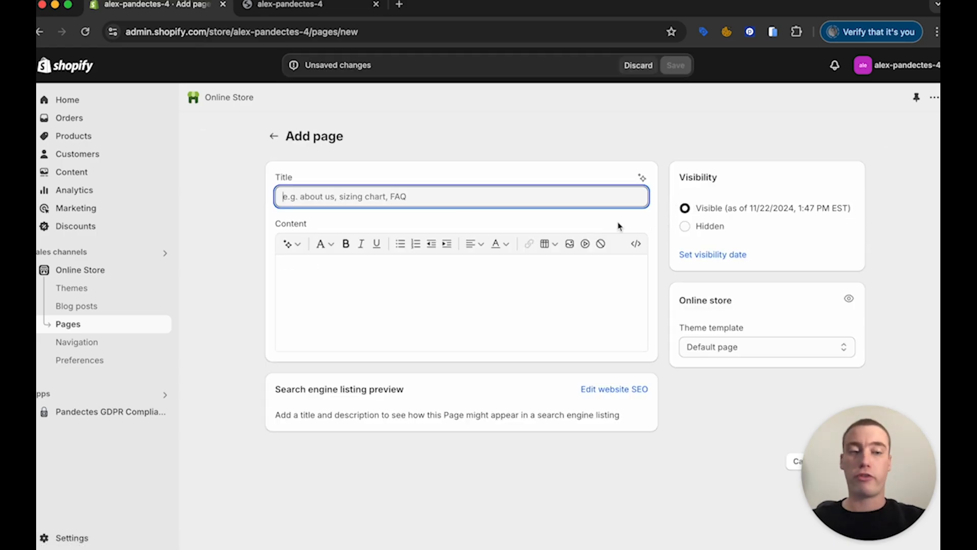
type("Do not sell my data")
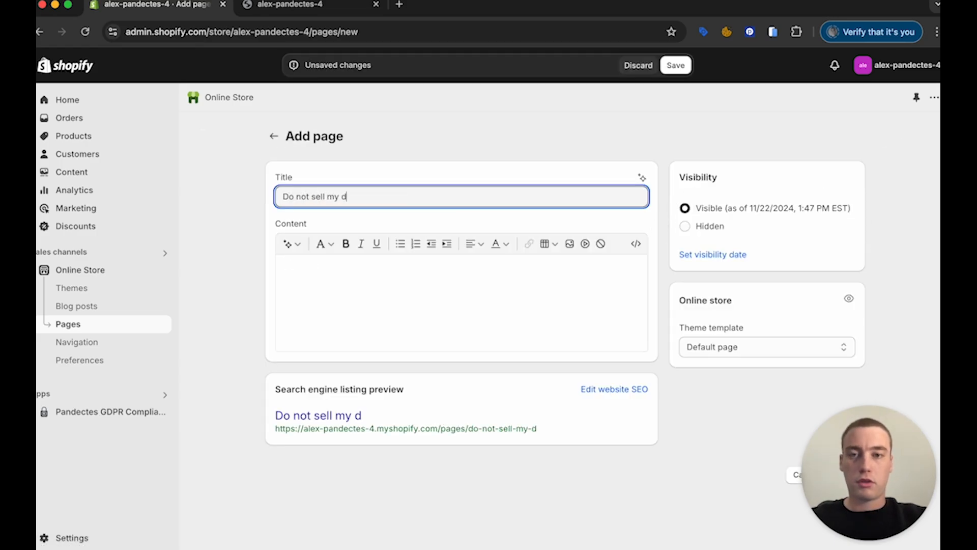
key("Tab")
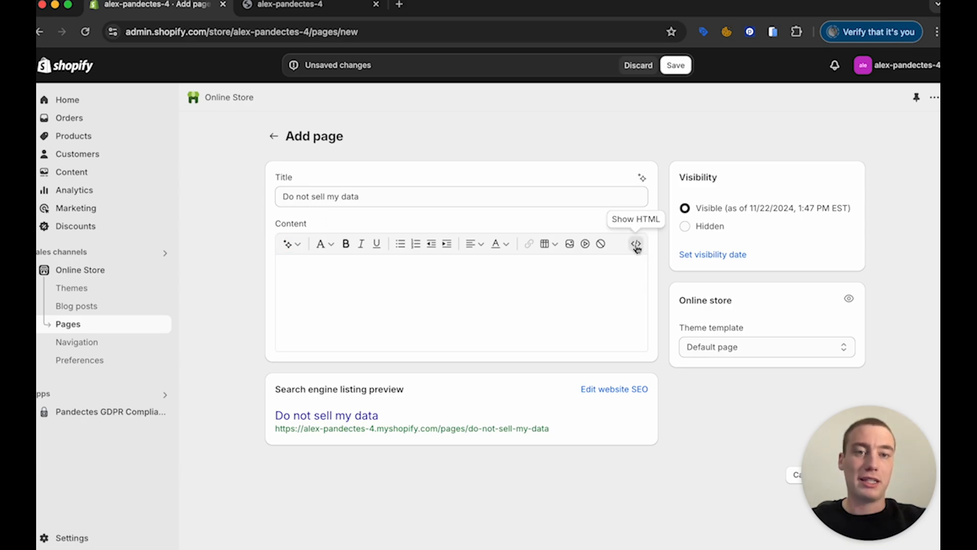
left_click(636, 244)
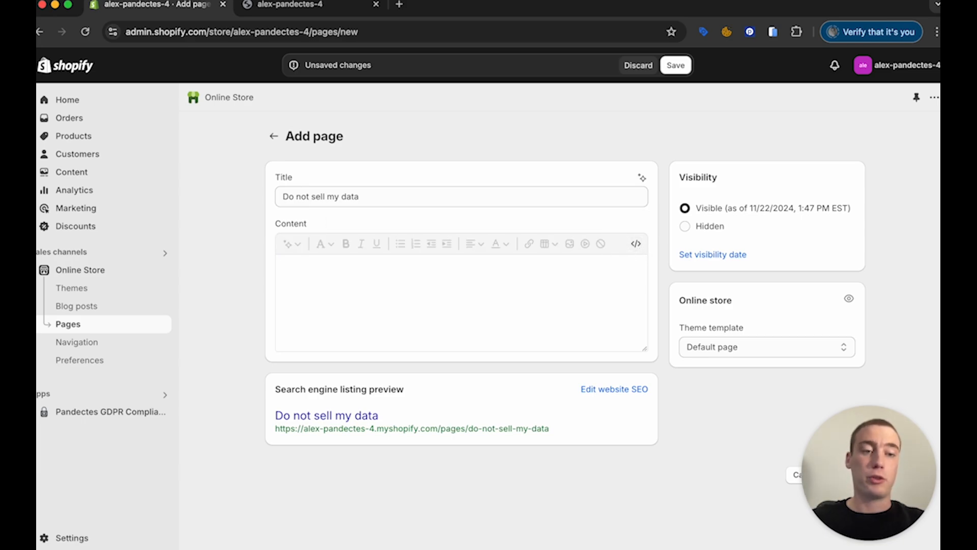
key("ctrl+v")
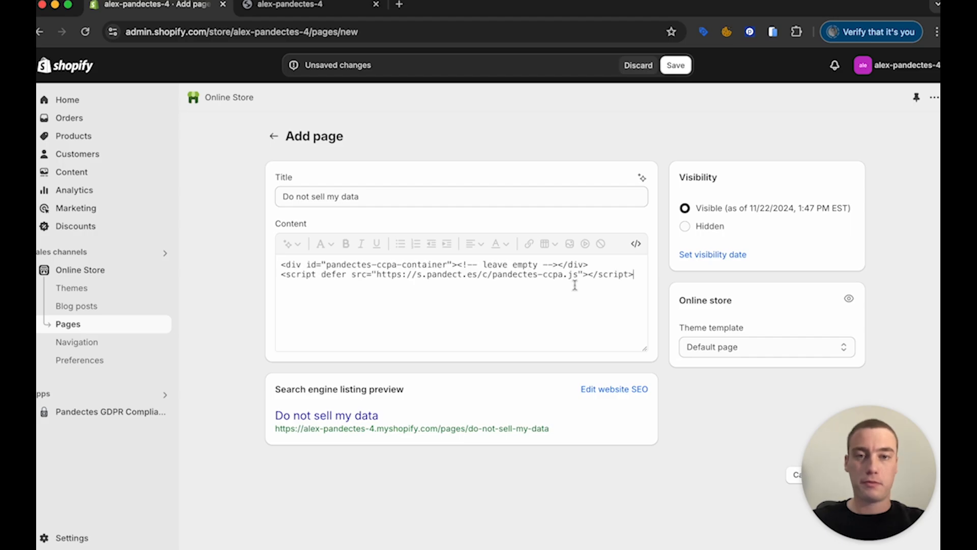
left_click(676, 65)
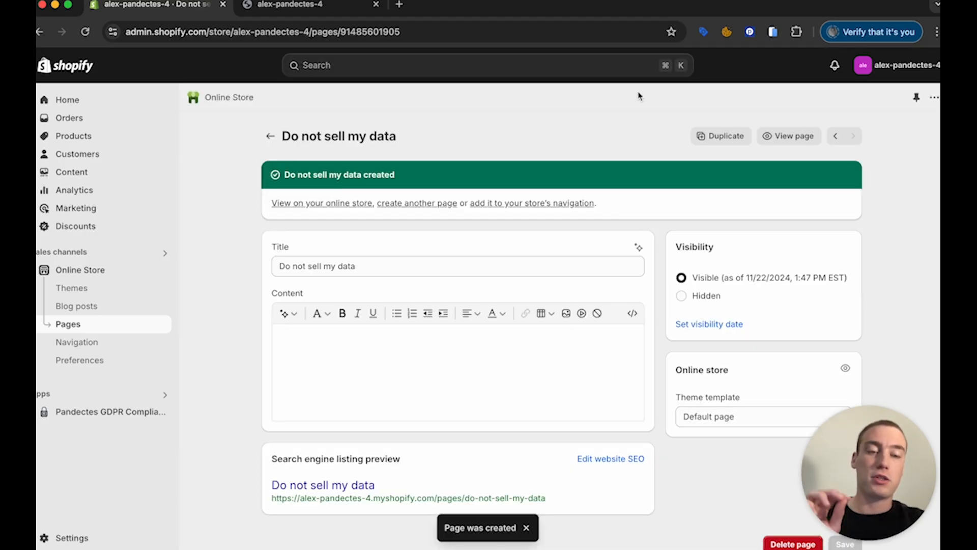
Step: Add a "Do not sell my data" item to the Footer menu, linked to the page of that name, and save
left_click(92, 343)
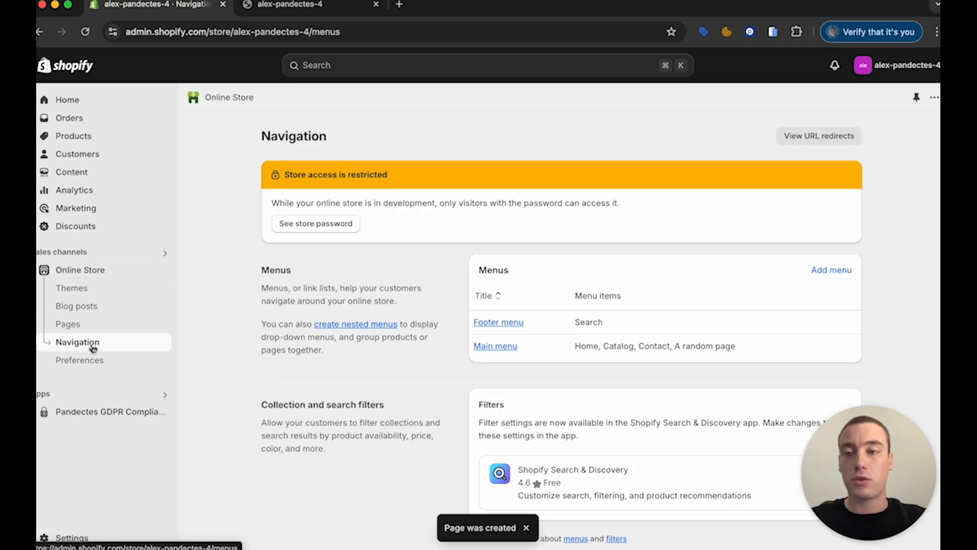
left_click(501, 324)
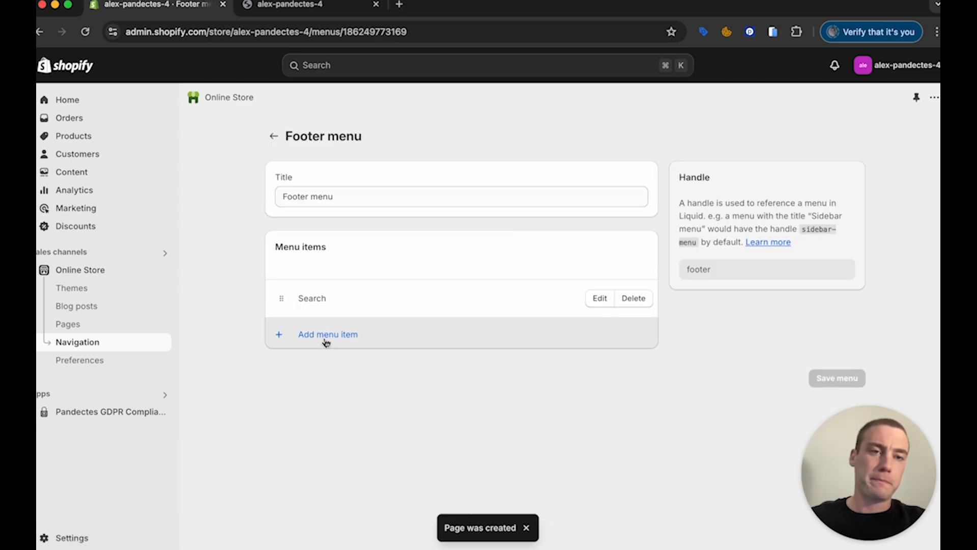
left_click(326, 338)
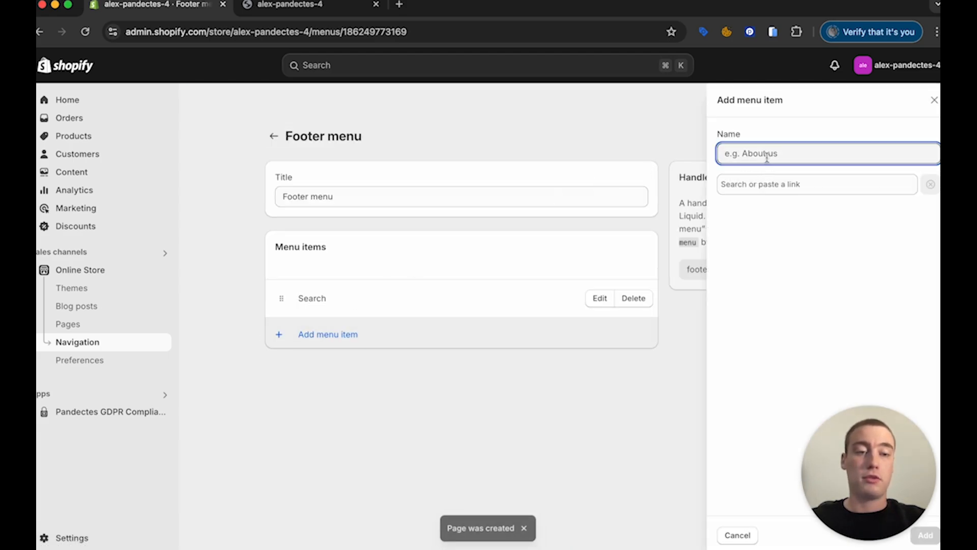
type("Do not sell my data")
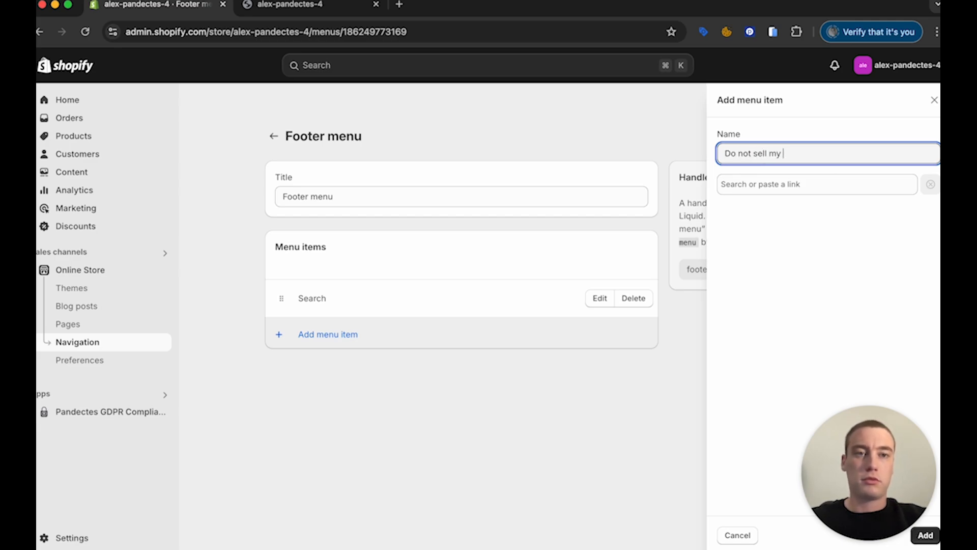
left_click(770, 184)
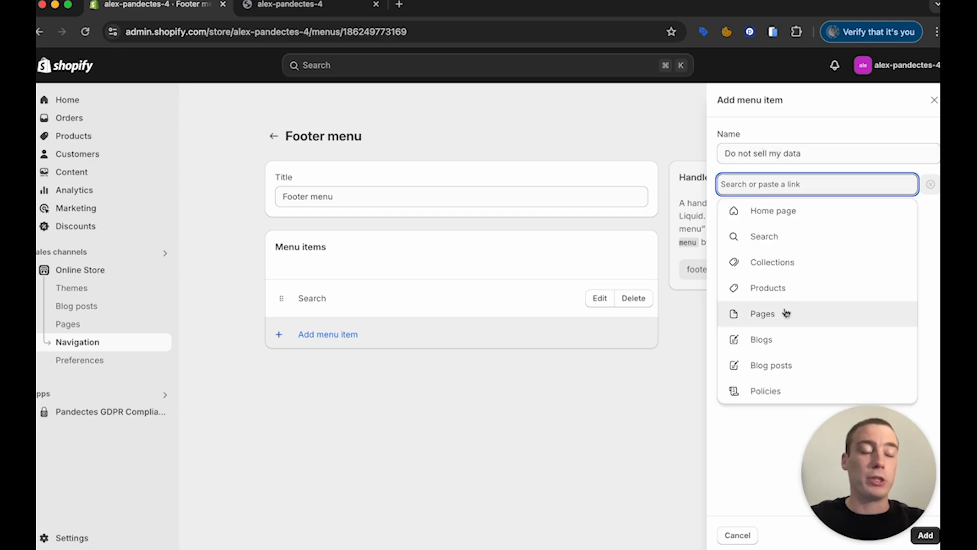
left_click(786, 315)
left_click(790, 262)
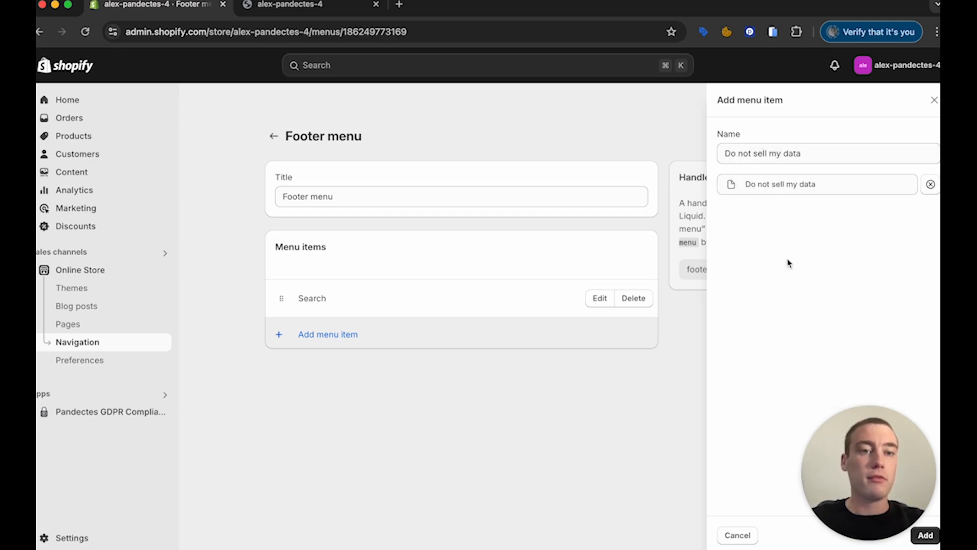
left_click(925, 535)
left_click(680, 67)
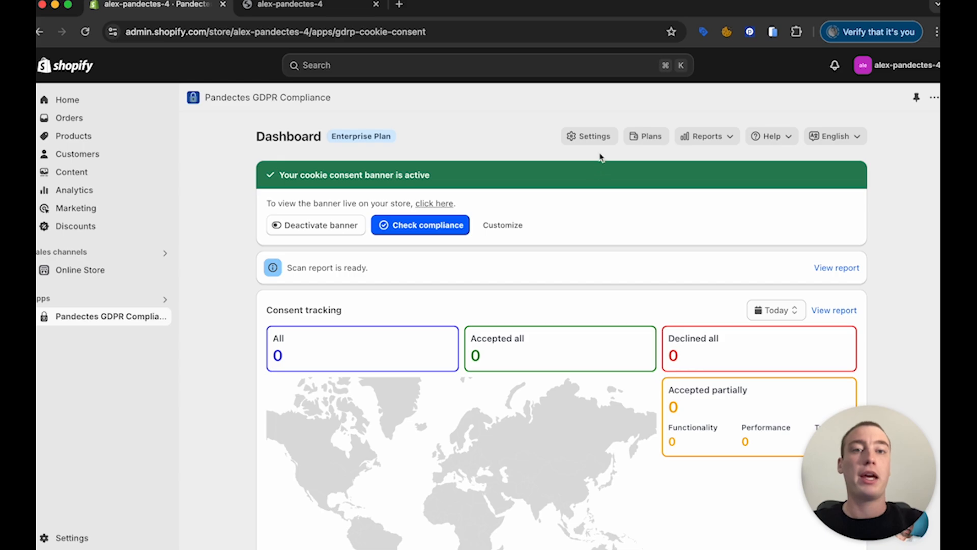
Step: Copy the pandectes-dsr code snippet from the activation instructions in the app's Customer data requests settings
left_click(590, 136)
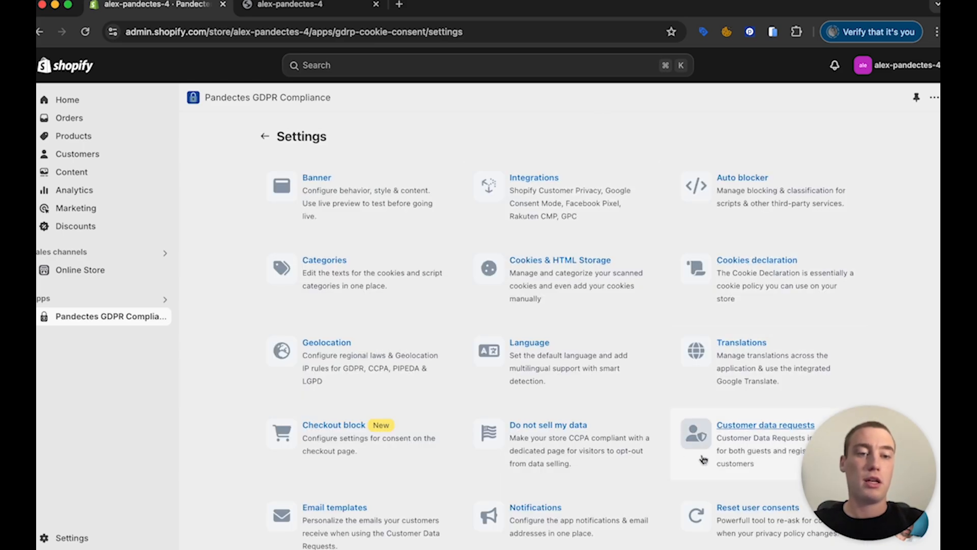
scroll(702, 458, "down", 3)
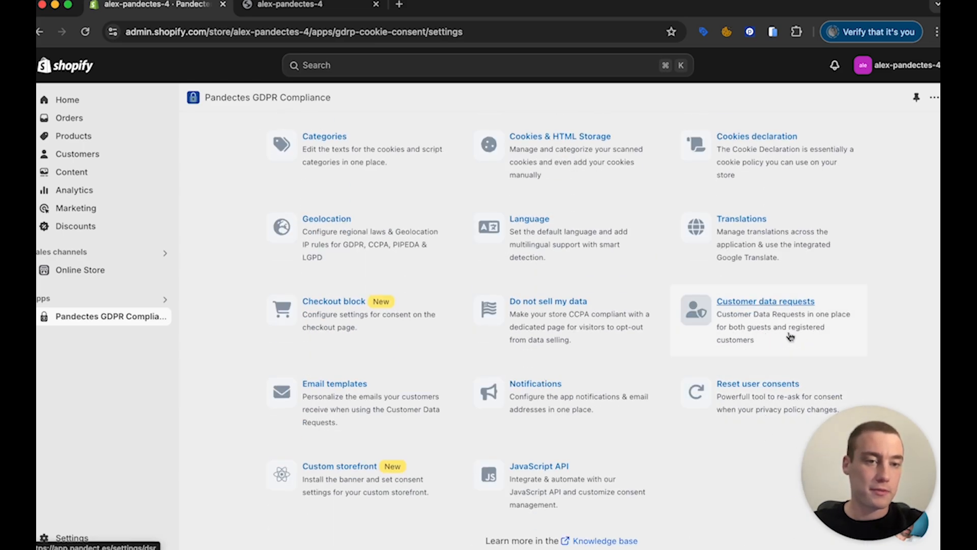
left_click(790, 335)
scroll(614, 340, "up", 2)
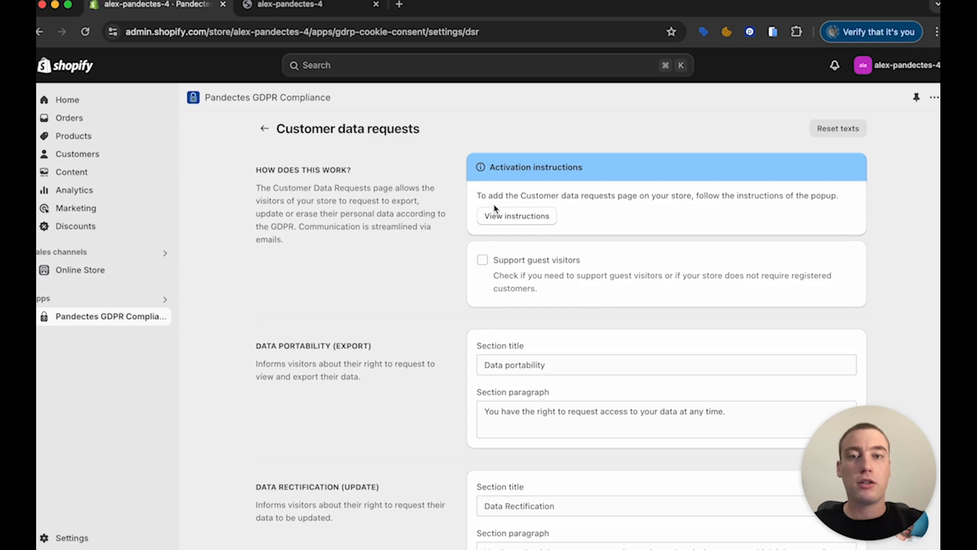
left_click(527, 217)
scroll(631, 351, "down", 5)
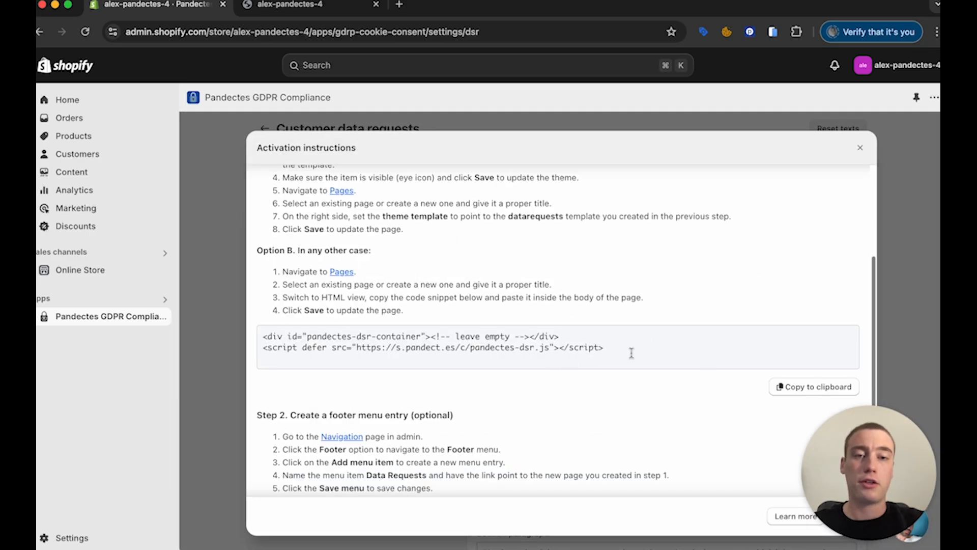
left_click(803, 390)
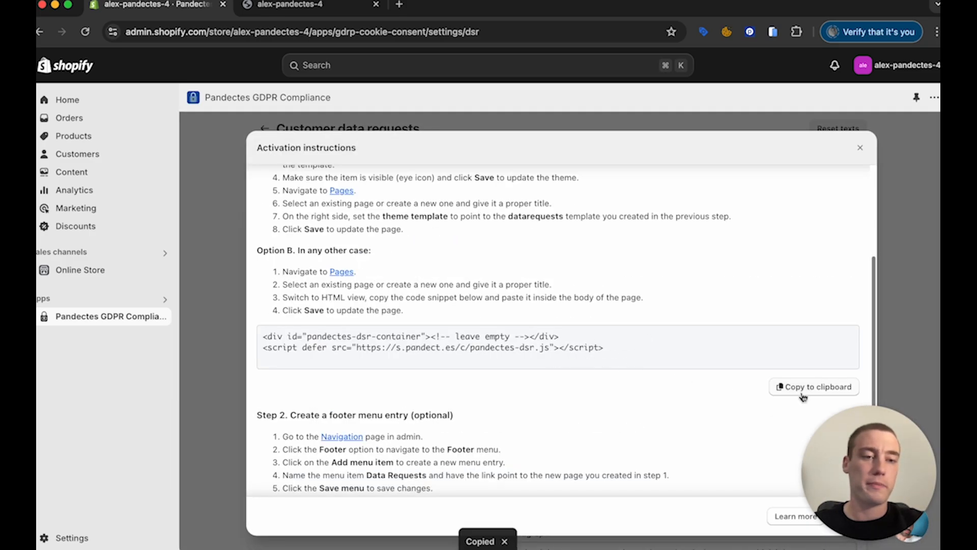
Step: Create and save an online store page titled "Data Subject Requests" with the copied pandectes-dsr snippet as its HTML content
left_click(102, 273)
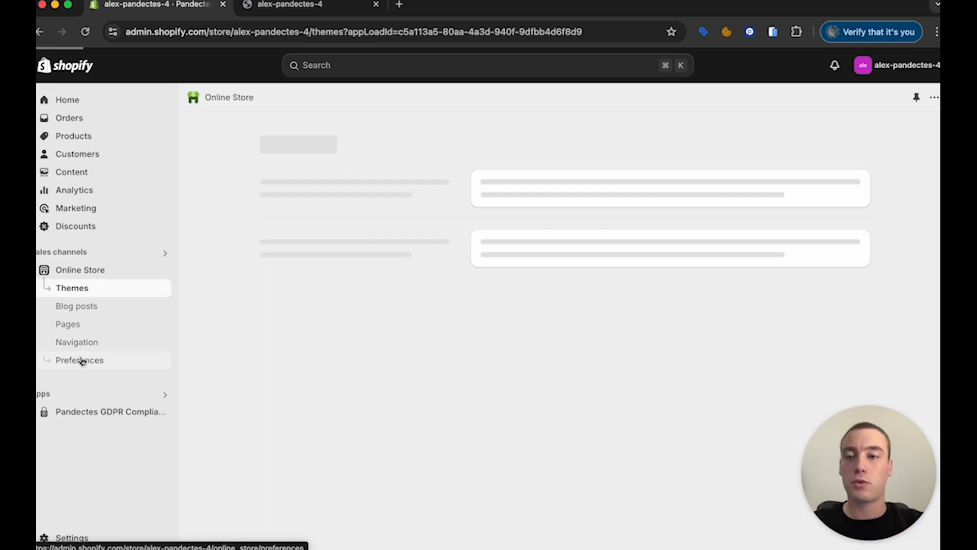
left_click(84, 326)
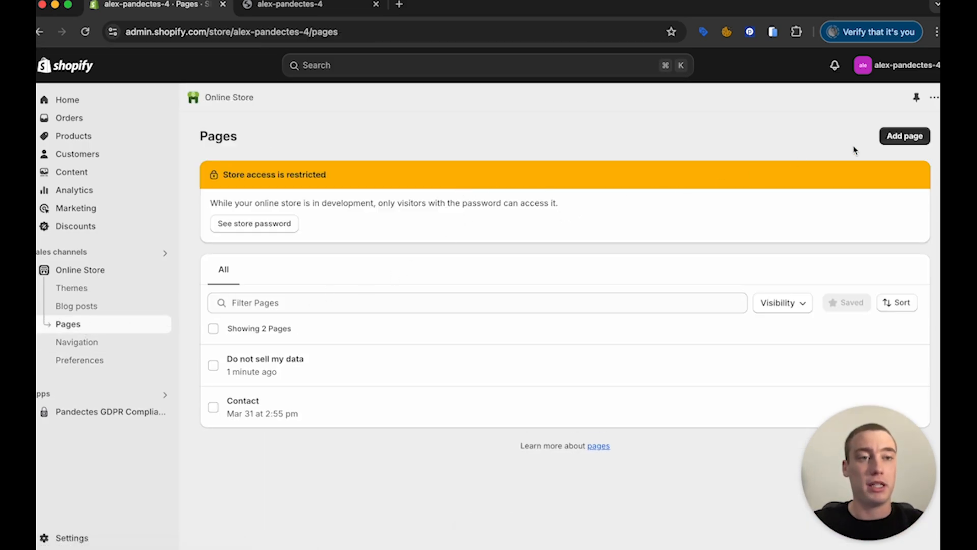
left_click(897, 139)
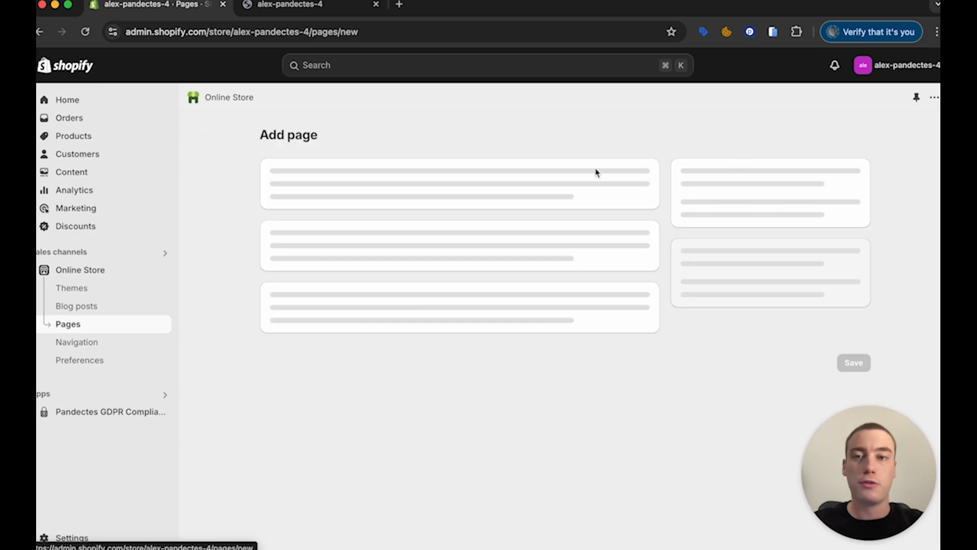
left_click(430, 197)
type("D")
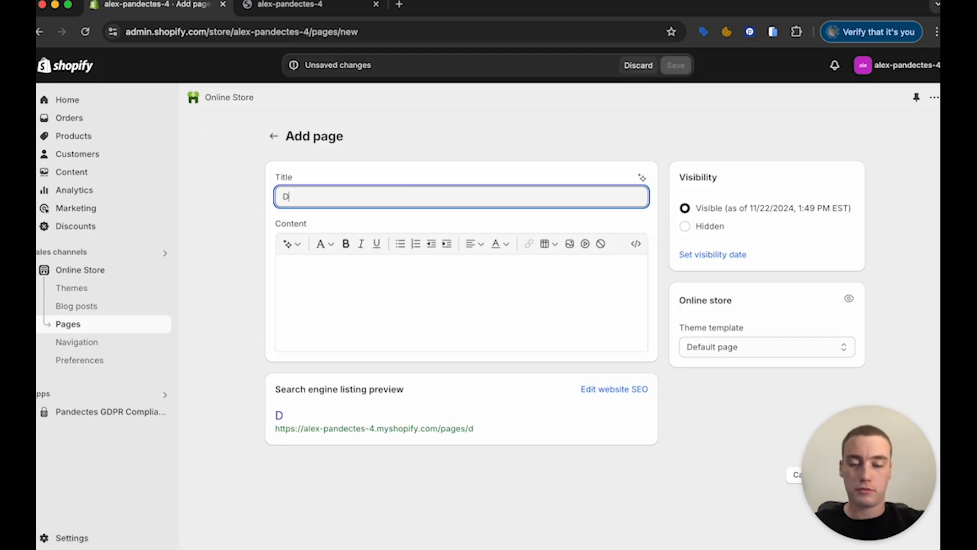
type("ata Subject Requests")
key("Tab")
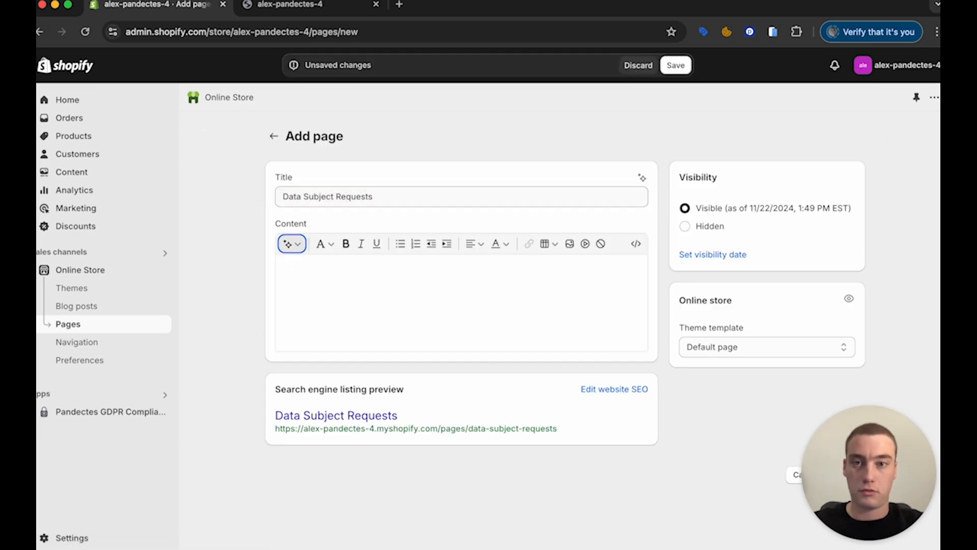
left_click(636, 244)
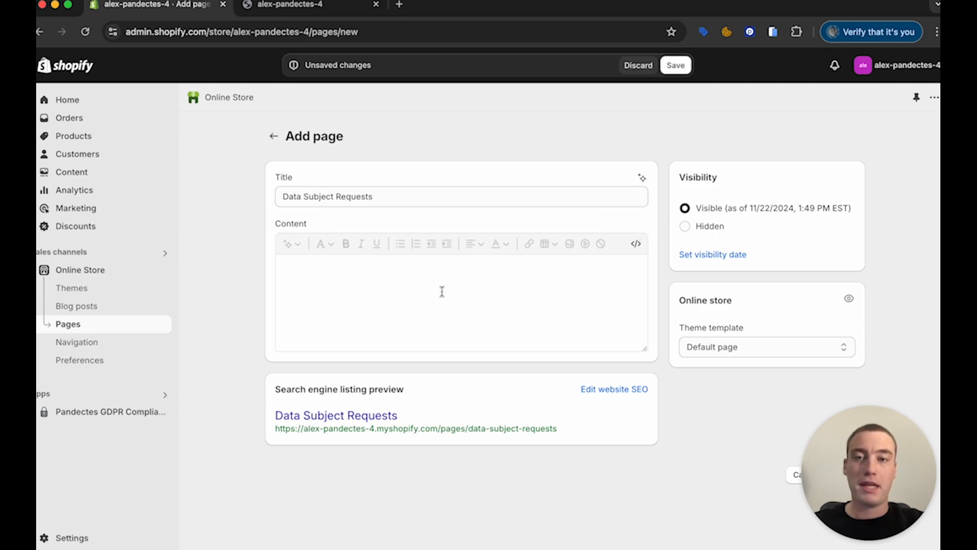
key("super+v")
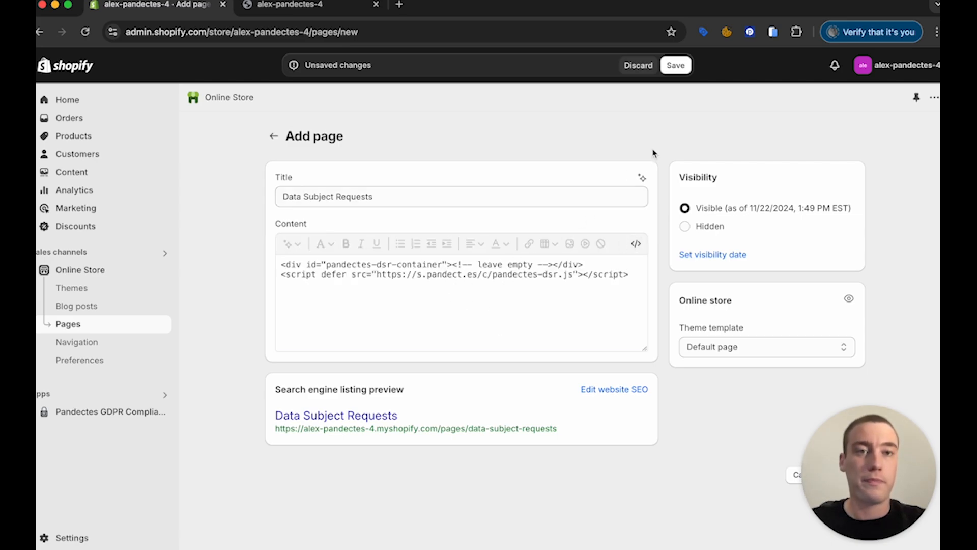
left_click(676, 65)
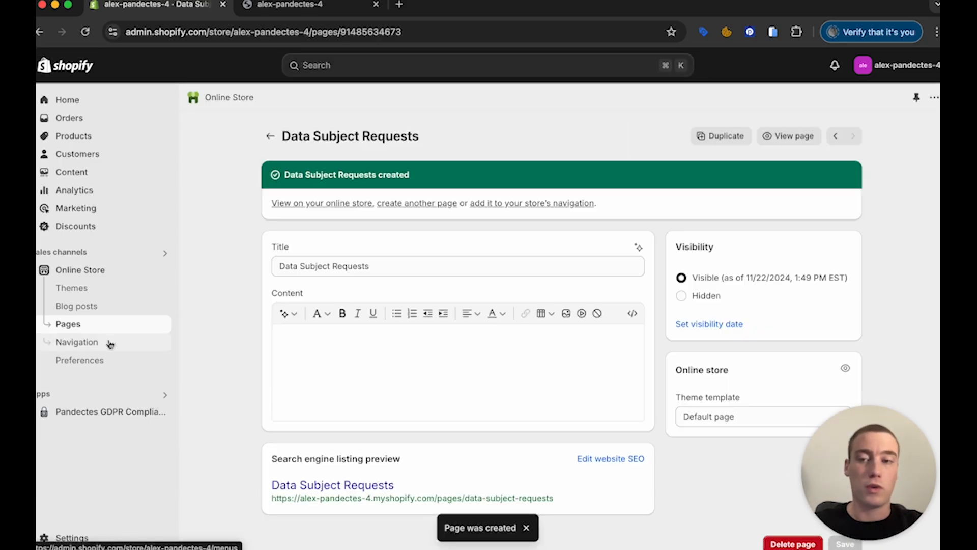
Step: Add a "Data Subject Requests" item to the Footer menu, linked to the page of that name, and save the menu
left_click(110, 344)
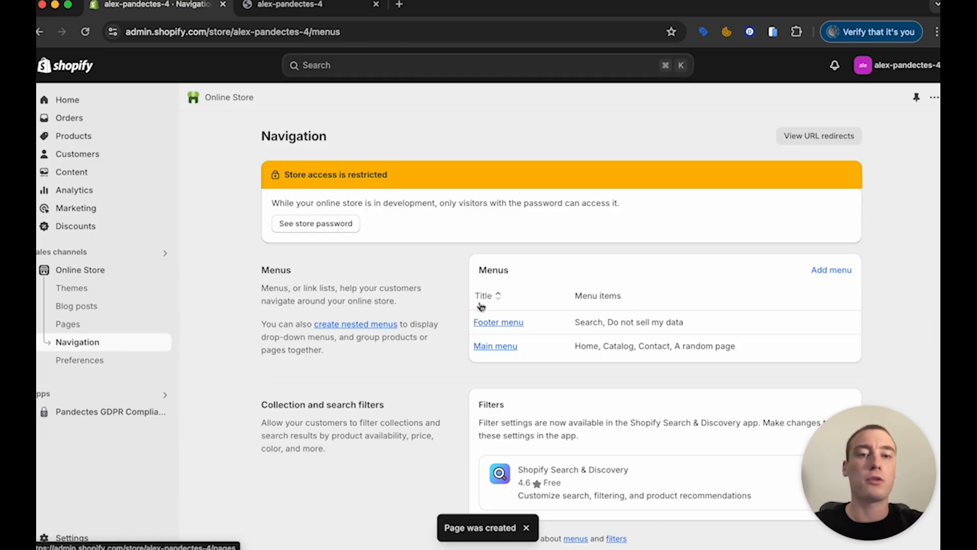
left_click(486, 323)
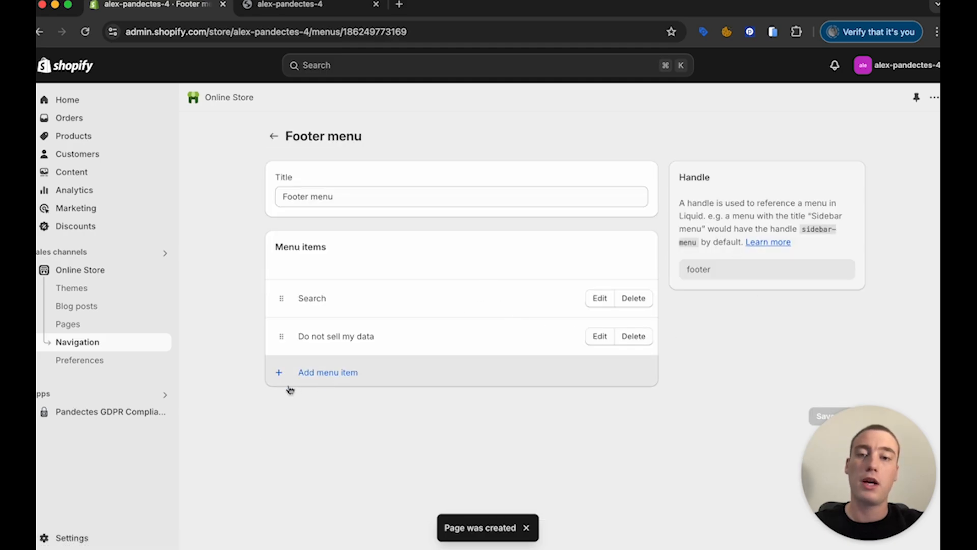
left_click(300, 372)
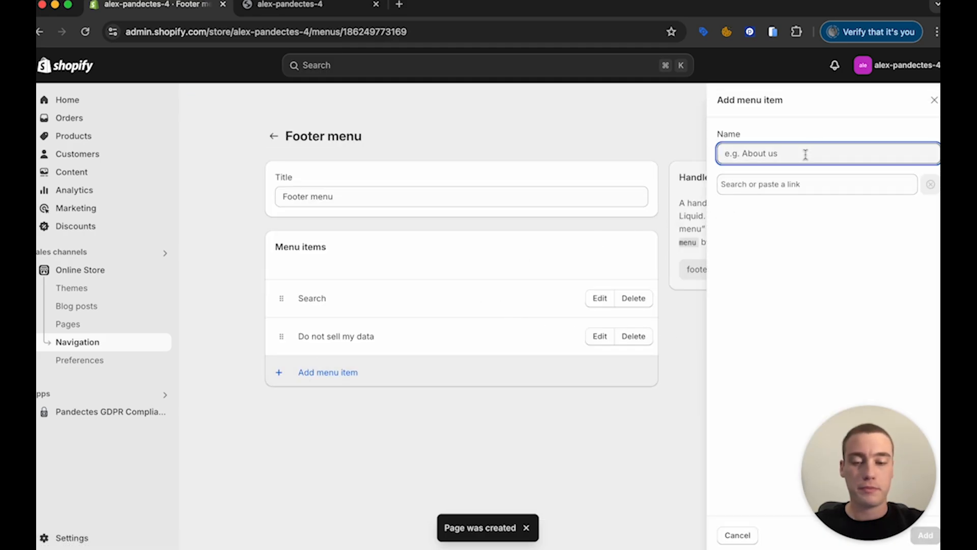
type("Data Subject Requests")
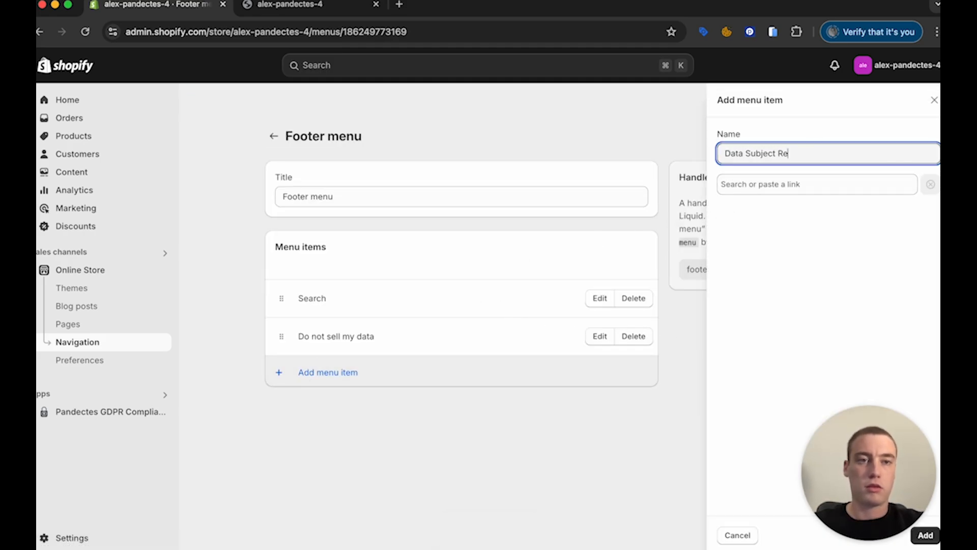
key("Tab")
left_click(768, 307)
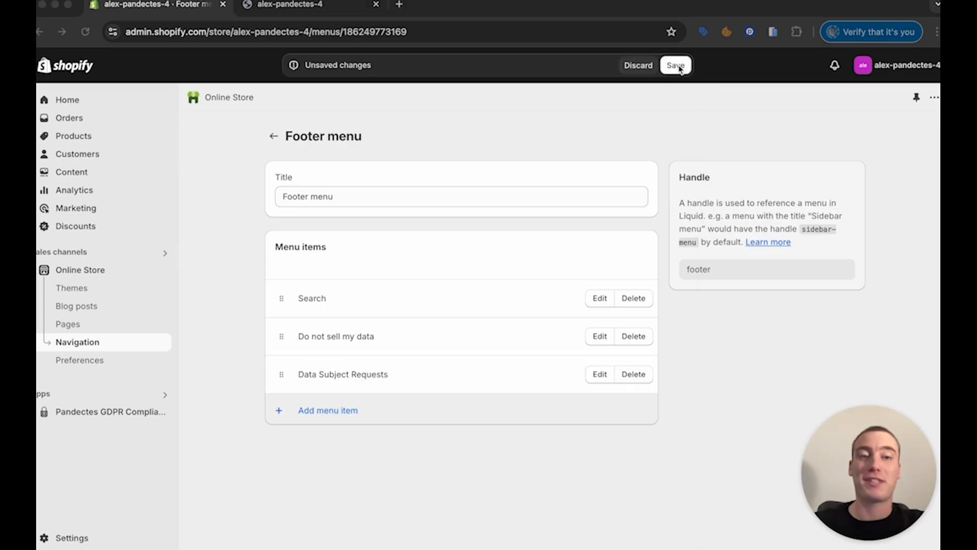
left_click(676, 65)
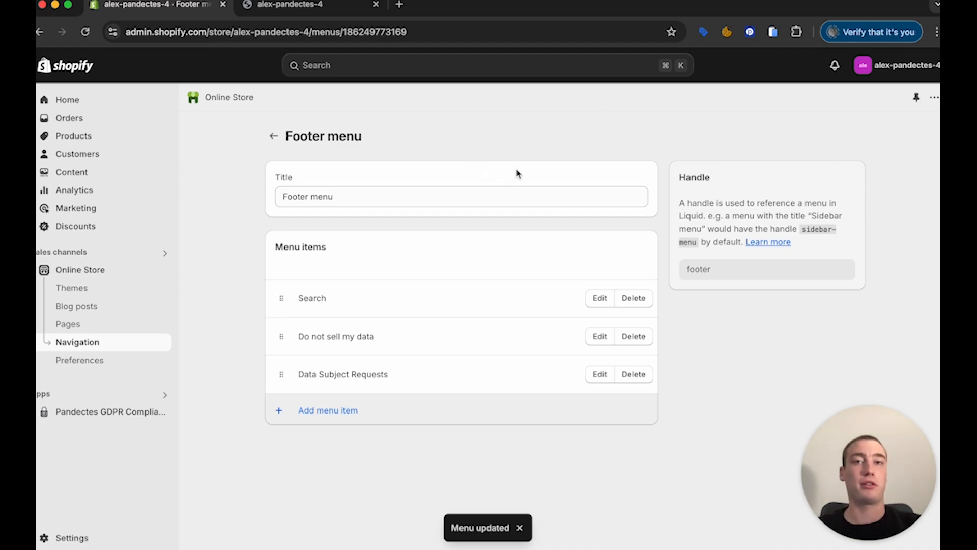
Step: Open the Integrations settings of the Pandectes GDPR Compliance app
left_click(122, 416)
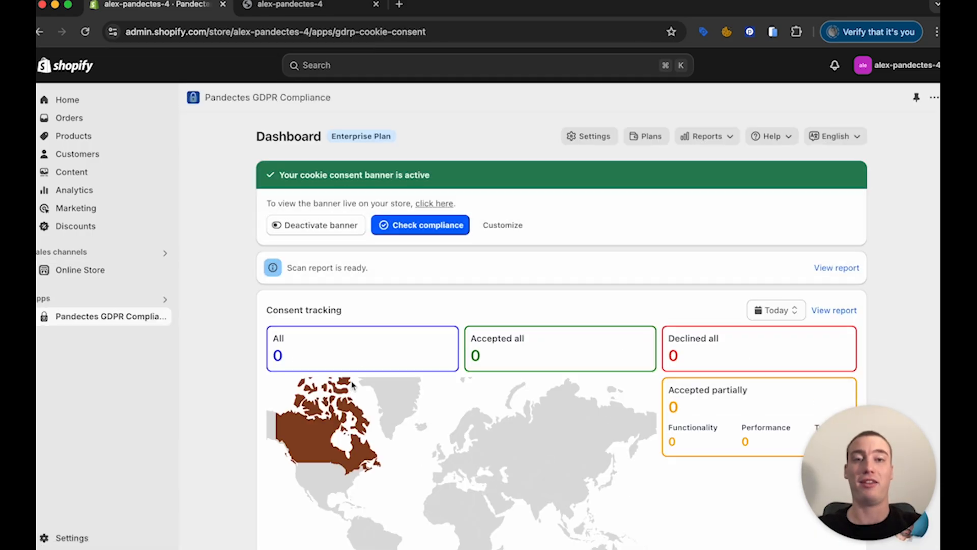
left_click(594, 135)
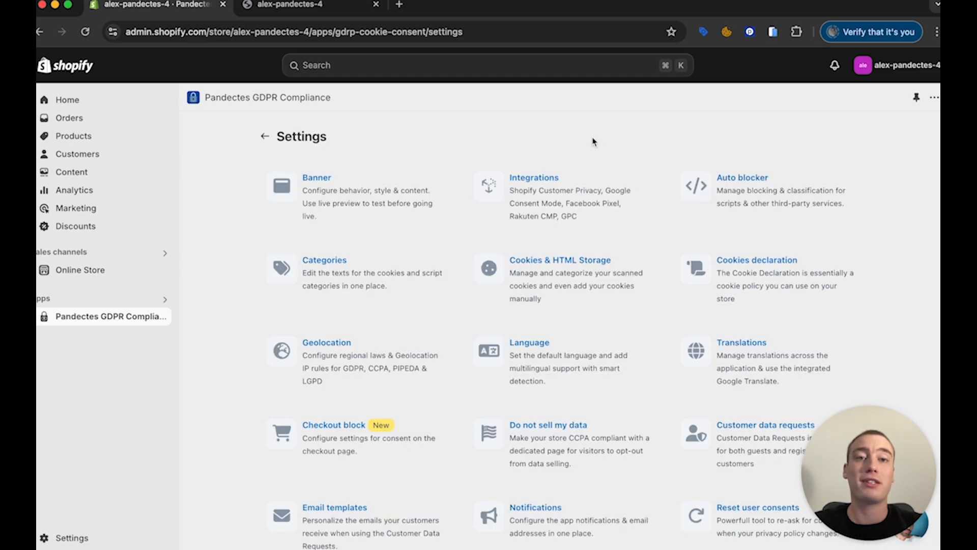
left_click(522, 187)
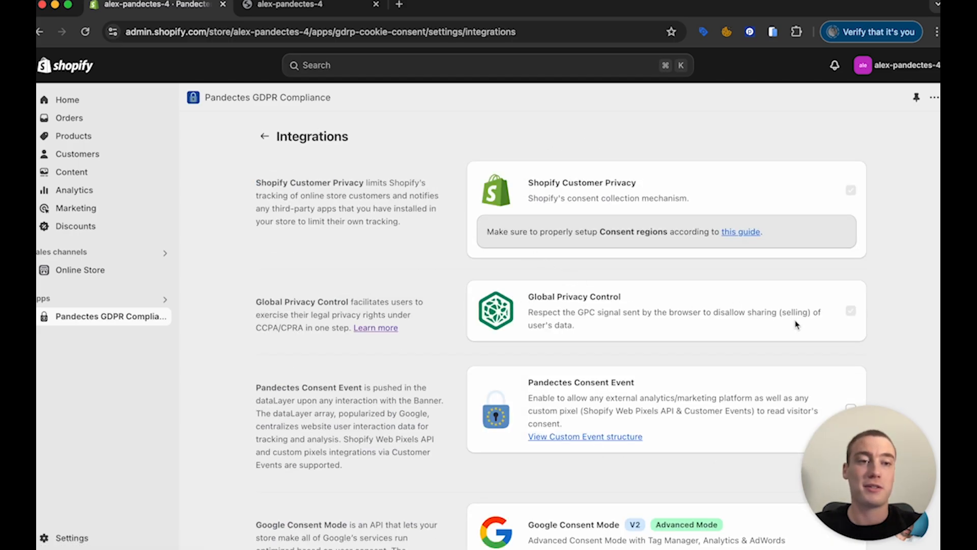